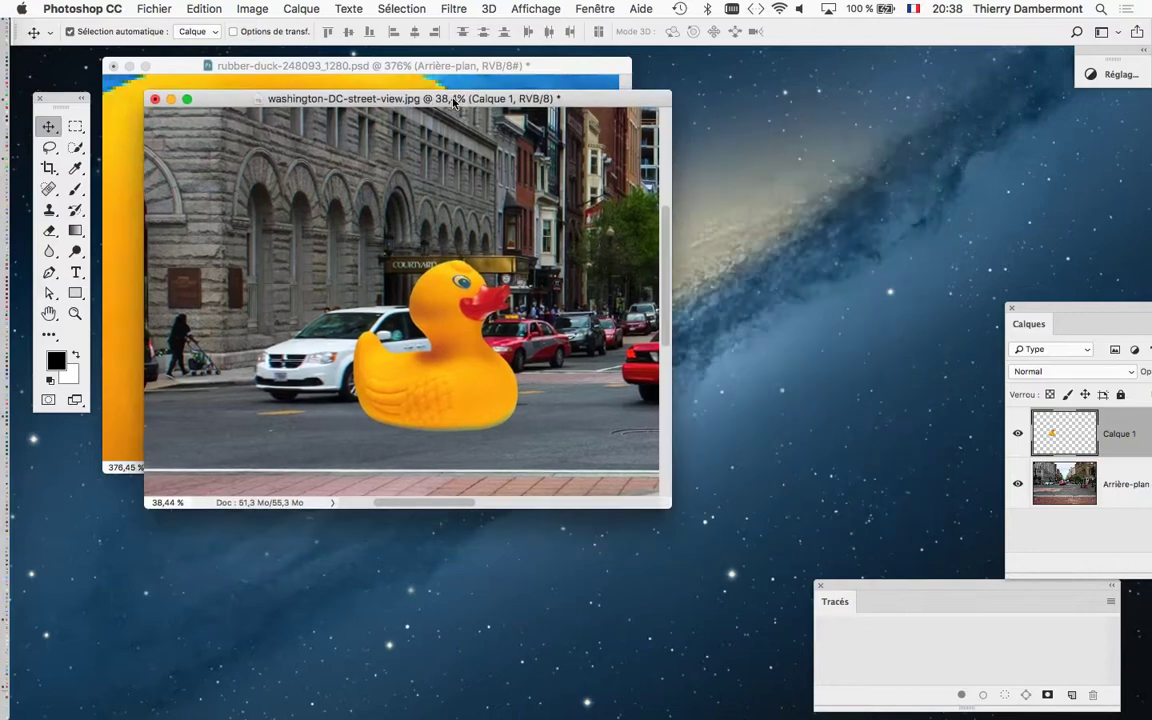
Step: Rearrange the Calques panel and document windows, then zoom the street photo from 38% to 67%
{"action": "mouse_move", "coordinate": [1074, 310]}
{"action": "left_mouse_down"}
{"action": "mouse_move", "coordinate": [634, 189]}
{"action": "mouse_move", "coordinate": [714, 216]}
{"action": "left_mouse_up"}
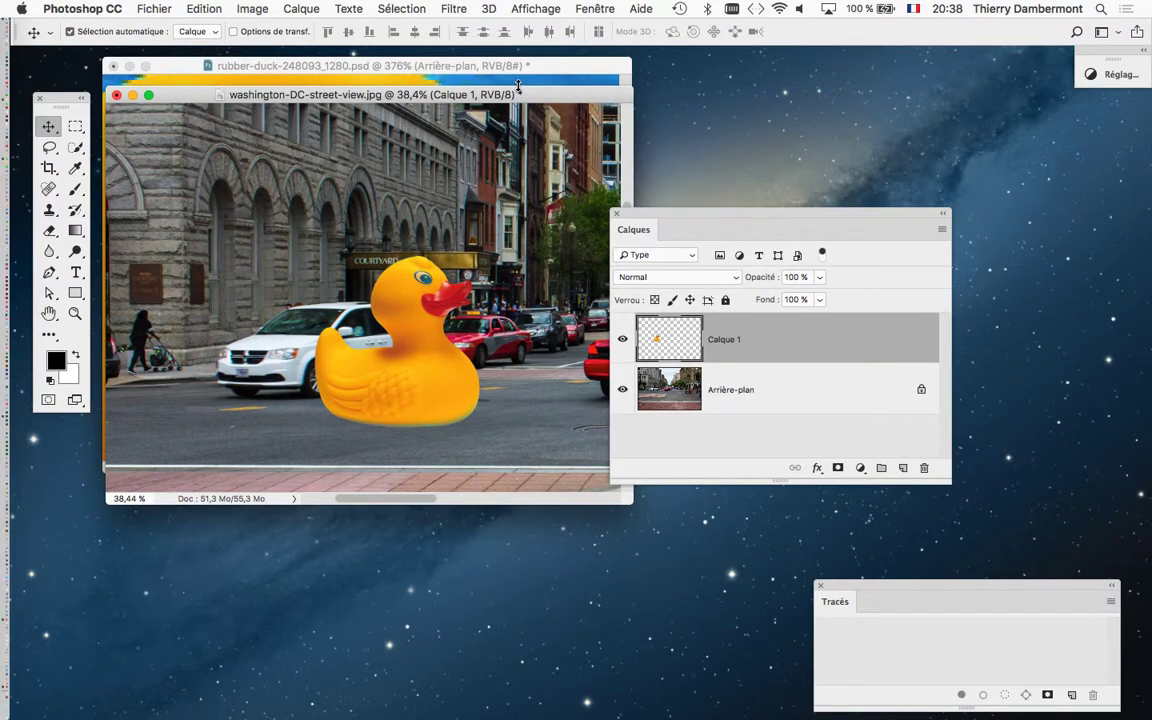
{"action": "left_click_drag", "start_coordinate": [420, 94], "coordinate": [565, 155]}
{"action": "left_click_drag", "start_coordinate": [714, 216], "coordinate": [801, 226]}
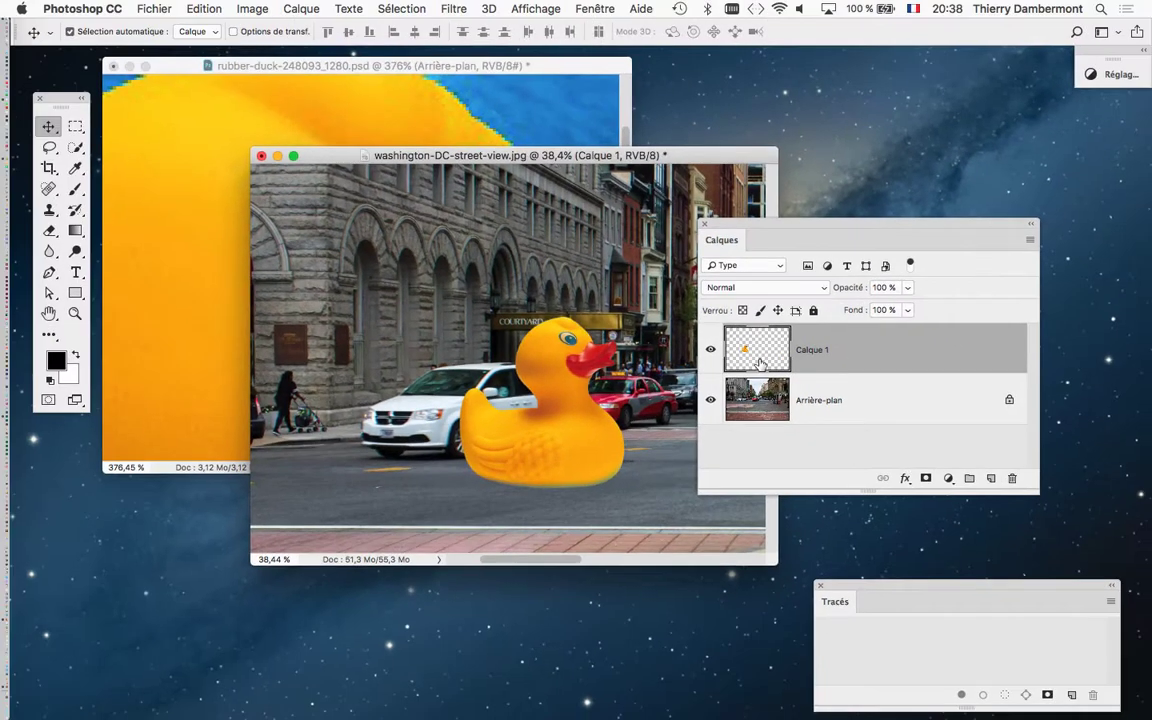
{"action": "mouse_move", "coordinate": [740, 236]}
{"action": "left_mouse_down"}
{"action": "mouse_move", "coordinate": [813, 218]}
{"action": "mouse_move", "coordinate": [893, 222]}
{"action": "left_mouse_up"}
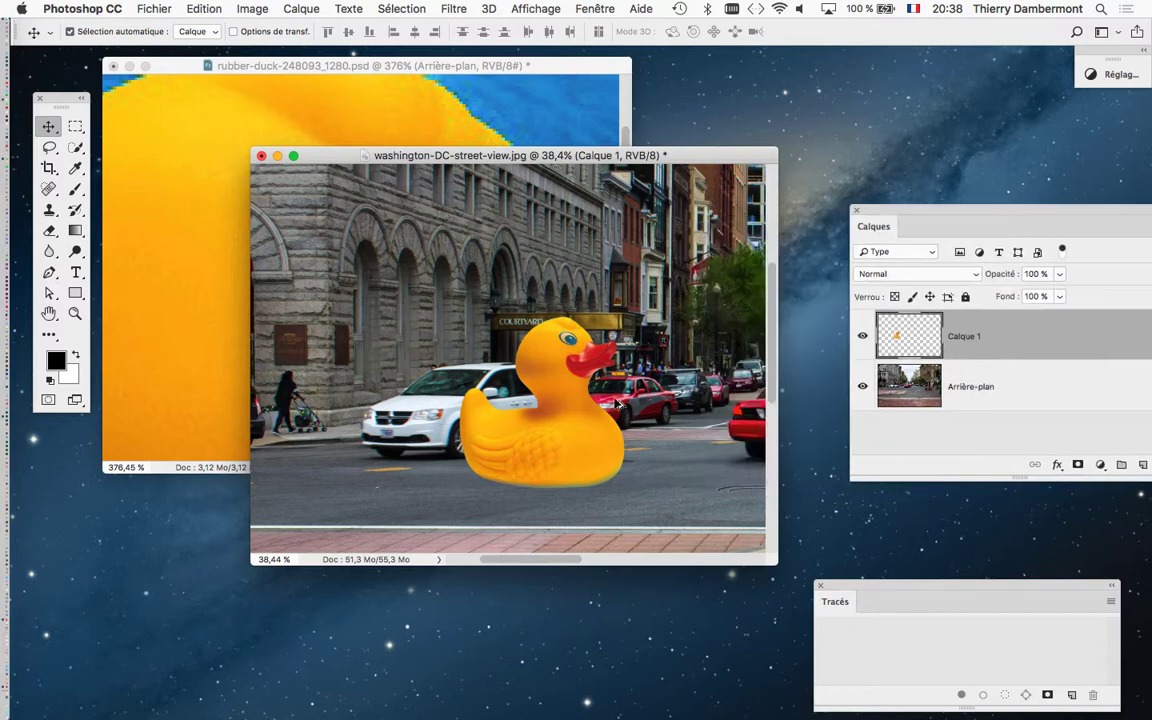
{"action": "scroll", "coordinate": [588, 393], "scroll_direction": "up", "scroll_amount": 3}
{"action": "scroll", "coordinate": [588, 393], "scroll_direction": "up", "scroll_amount": 1}
{"action": "scroll", "coordinate": [638, 350], "scroll_direction": "up", "scroll_amount": 3}
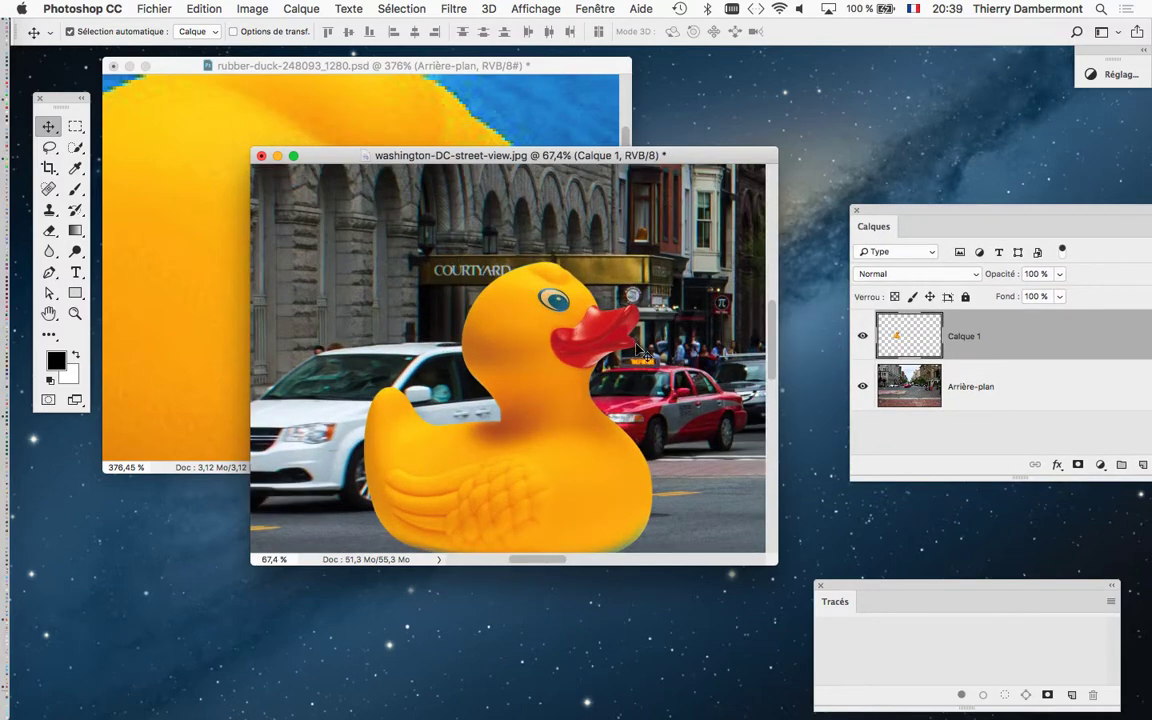
Step: Move the street photo window aside and bring the rubber duck photo forward at 74% zoom
{"action": "left_click_drag", "start_coordinate": [284, 71], "coordinate": [245, 77]}
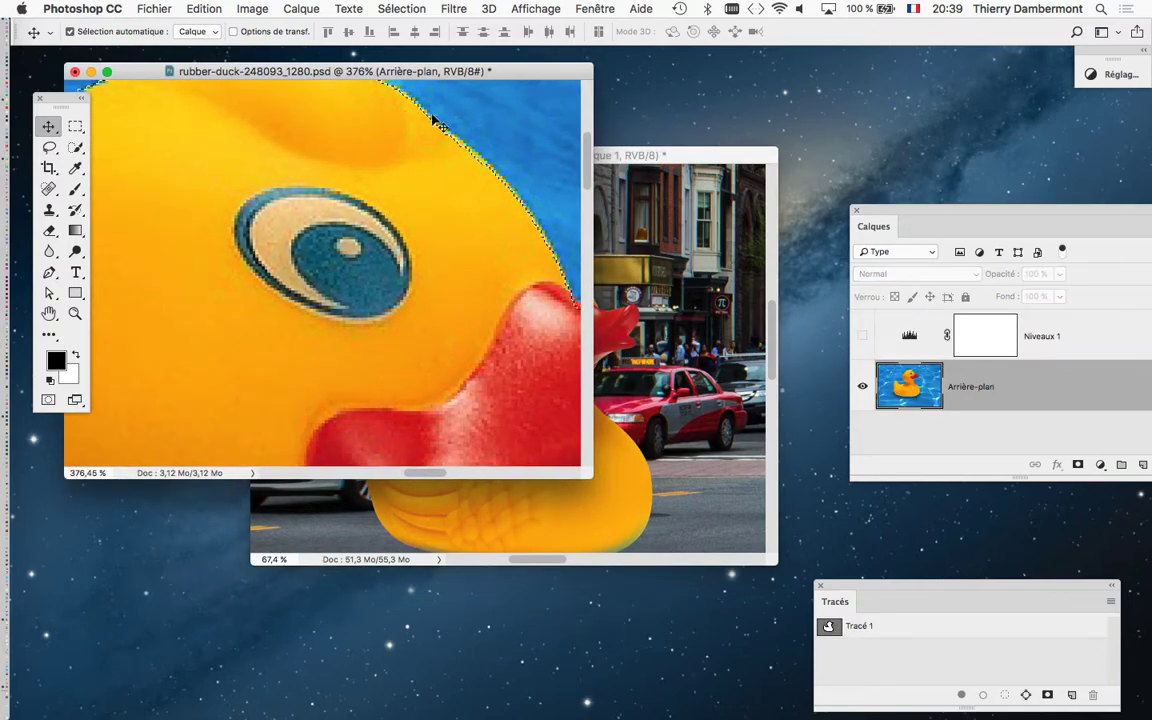
{"action": "left_click", "coordinate": [680, 160]}
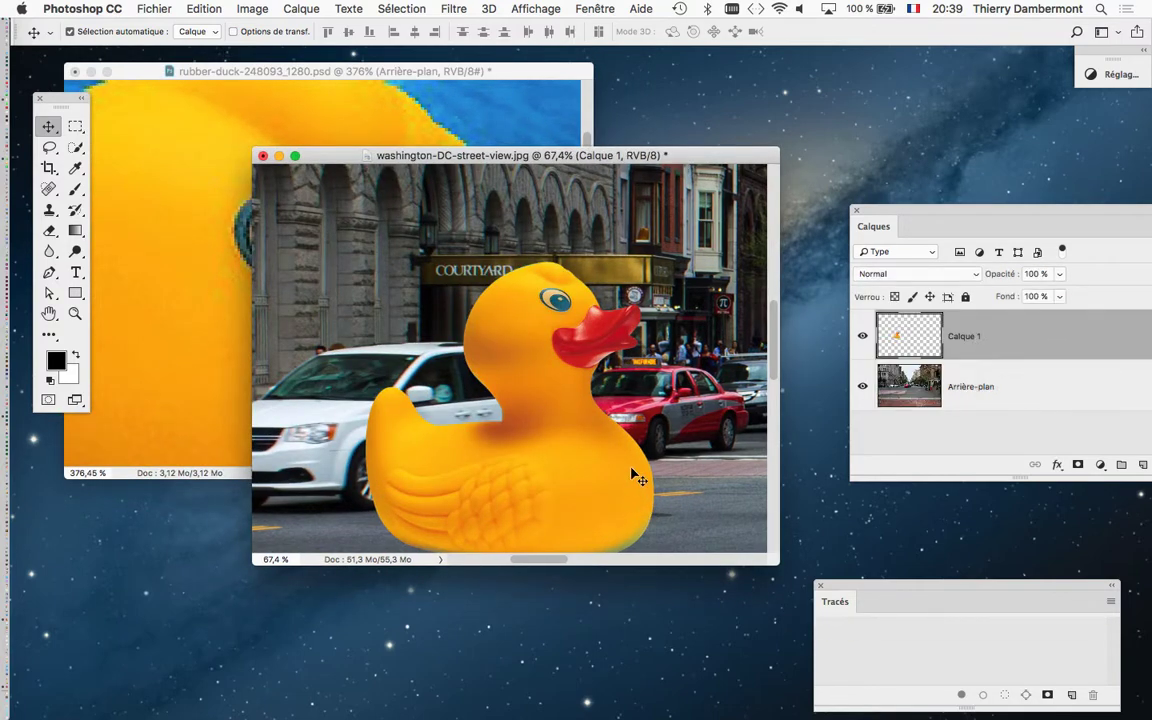
{"action": "scroll", "coordinate": [633, 477], "scroll_direction": "down", "scroll_amount": 1}
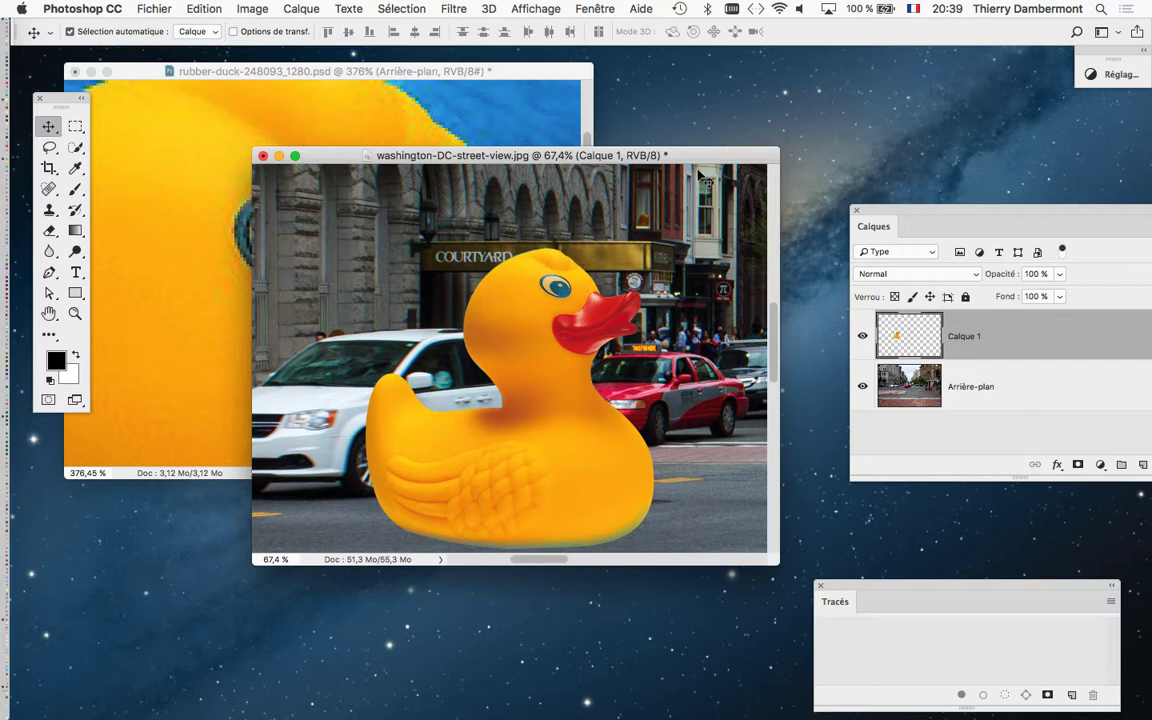
{"action": "left_click_drag", "start_coordinate": [684, 153], "coordinate": [946, 163]}
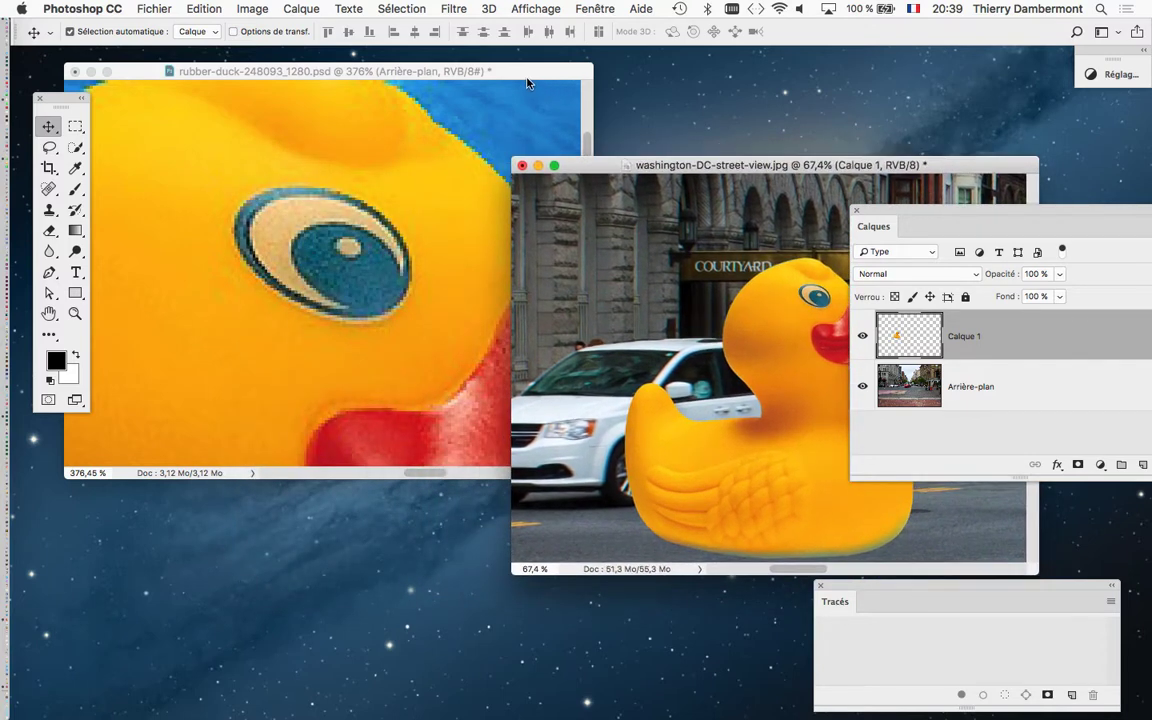
{"action": "left_click", "coordinate": [465, 270]}
{"action": "scroll", "coordinate": [466, 280], "scroll_direction": "down", "scroll_amount": 5}
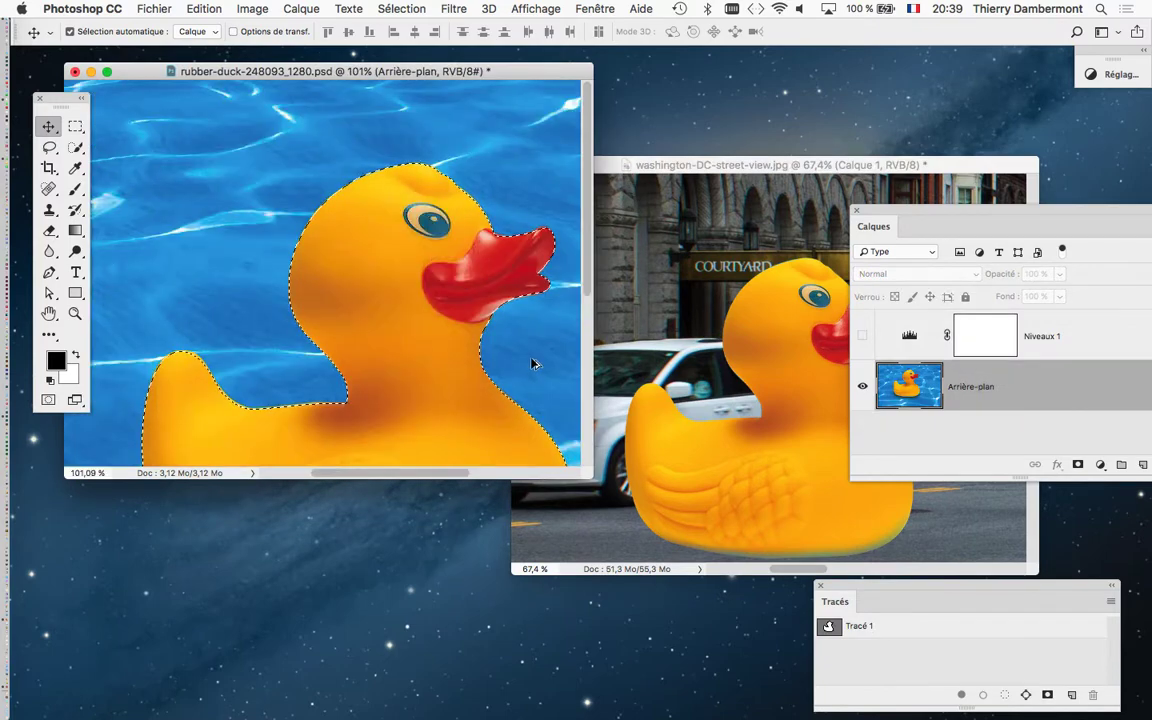
{"action": "scroll", "coordinate": [533, 360], "scroll_direction": "down", "scroll_amount": 2}
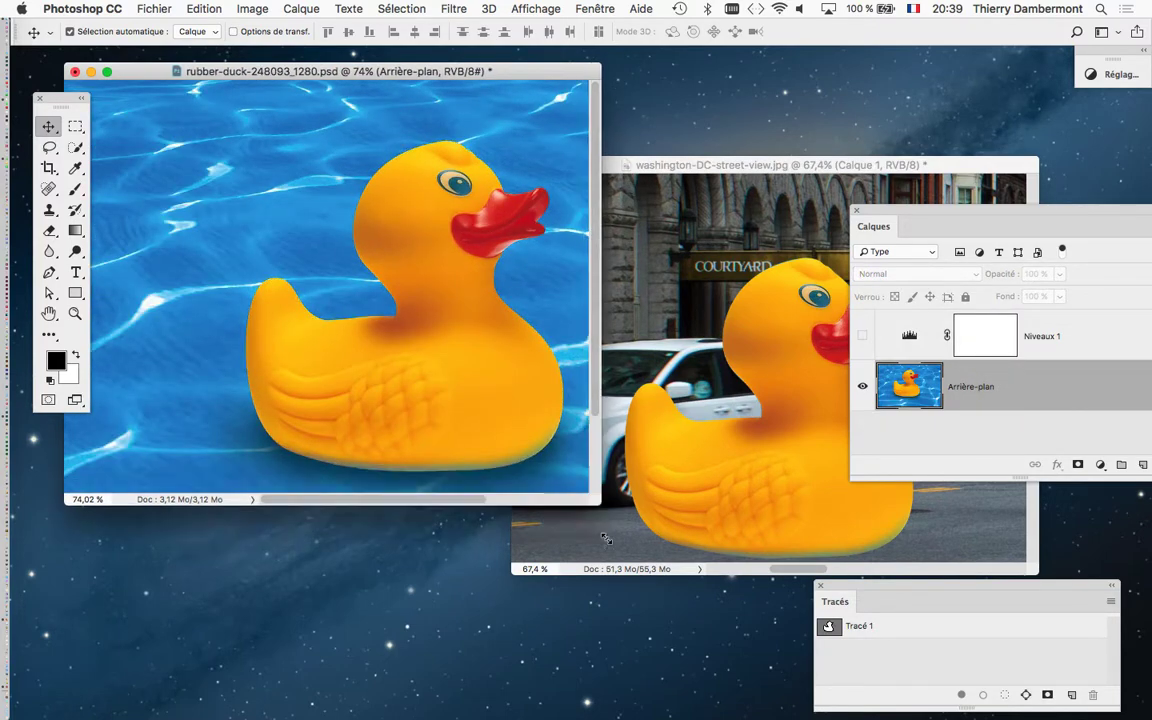
Step: Enlarge the rubber duck window, nudge it right, and place the Calques panel beside it
{"action": "left_click_drag", "start_coordinate": [587, 479], "coordinate": [620, 634]}
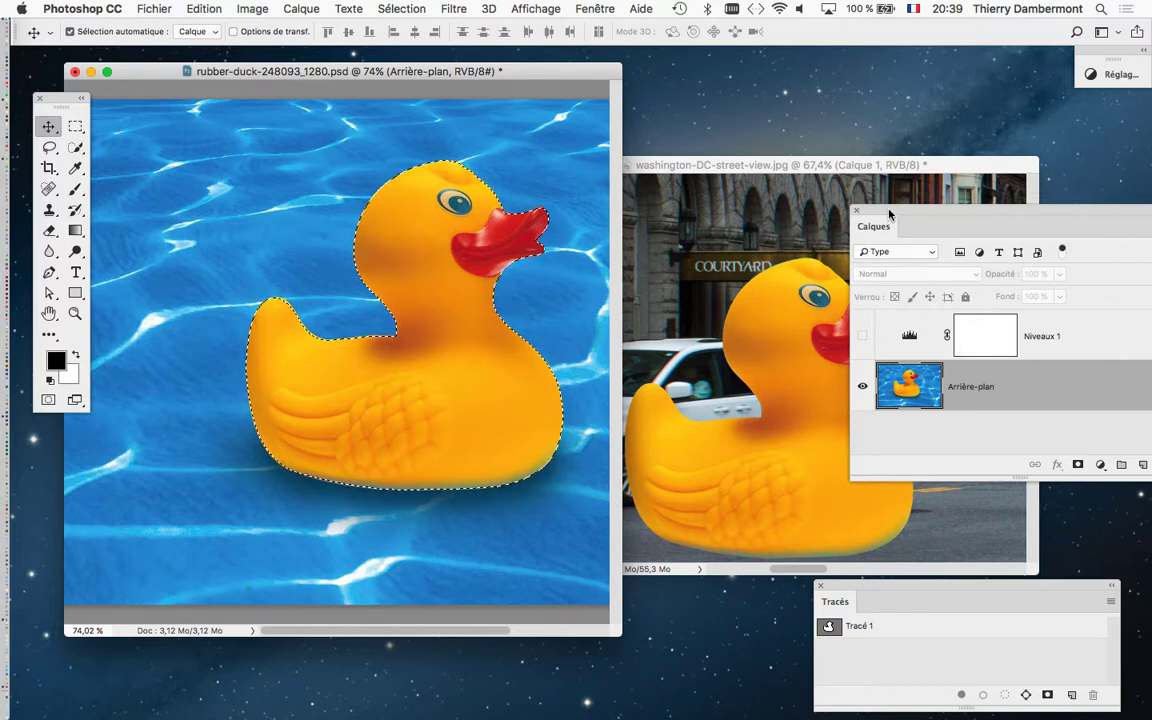
{"action": "left_click_drag", "start_coordinate": [495, 72], "coordinate": [521, 70]}
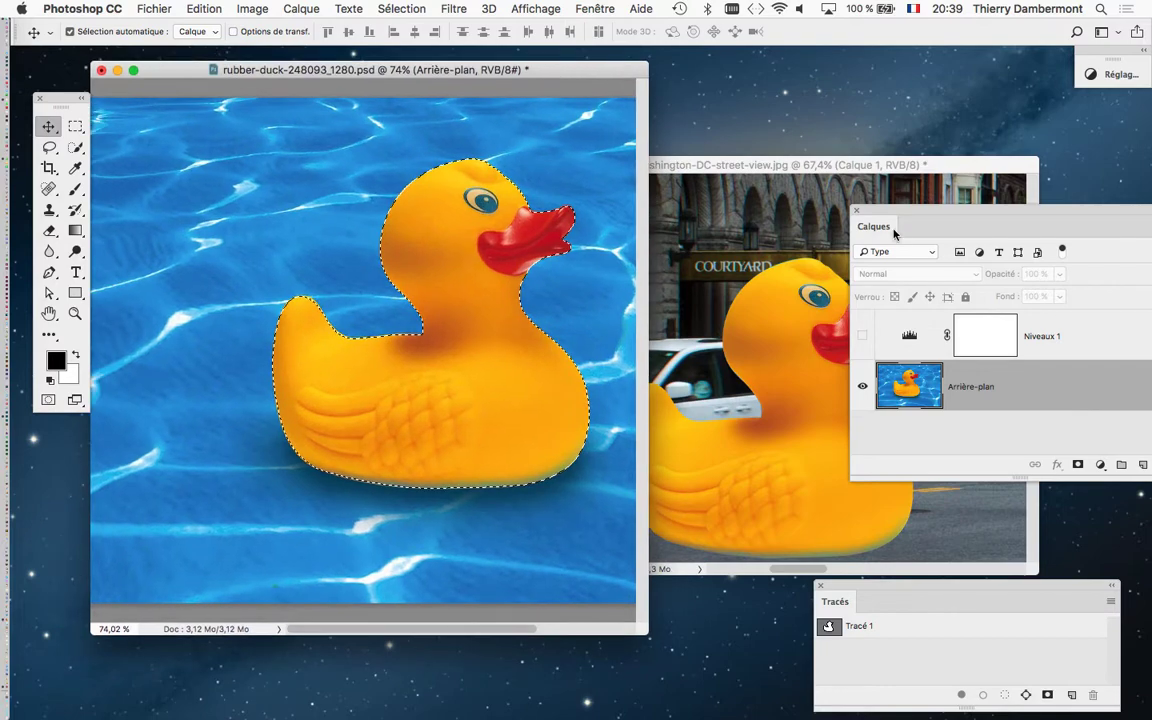
{"action": "left_click_drag", "start_coordinate": [914, 213], "coordinate": [686, 127]}
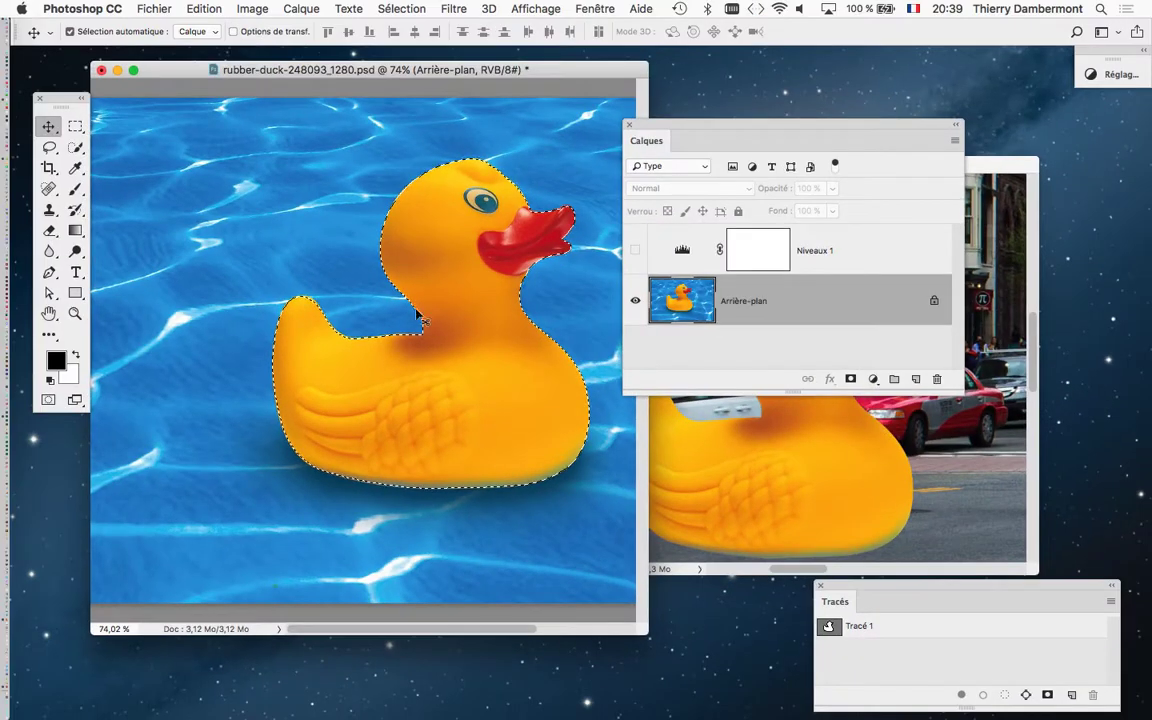
{"action": "scroll", "coordinate": [440, 305], "scroll_direction": "right", "scroll_amount": 3}
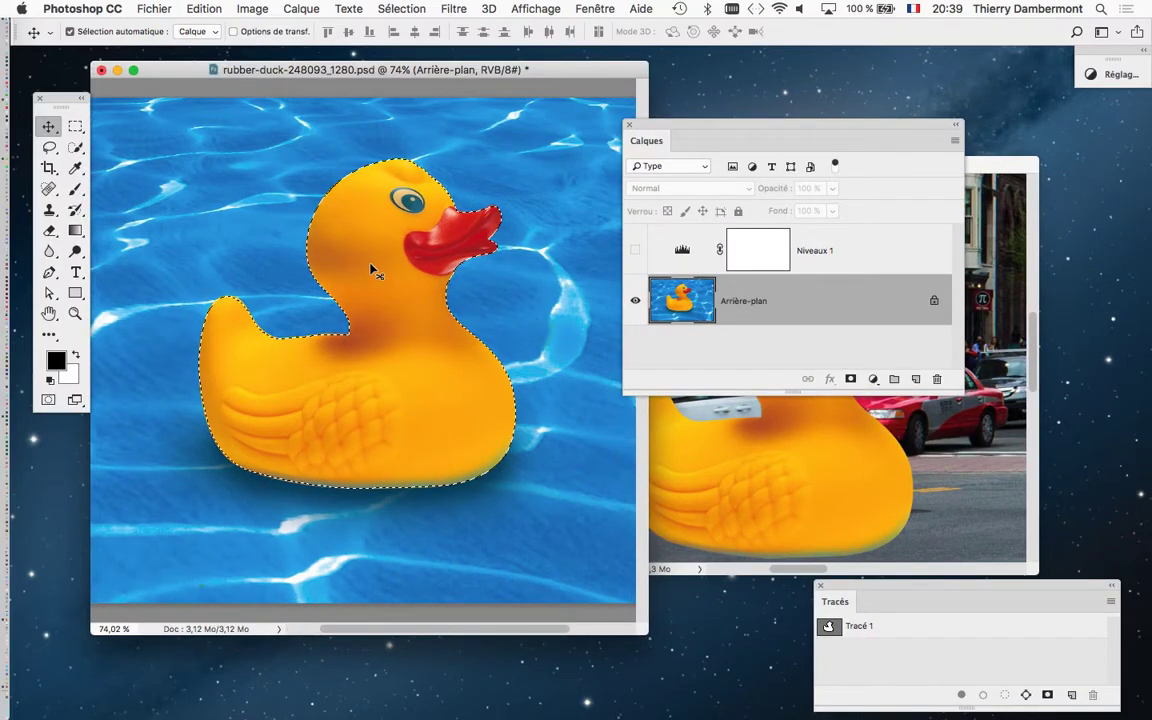
Step: Add a layer mask to Calque 0 from the duck selection, hiding the blue water
{"action": "left_click", "coordinate": [851, 380]}
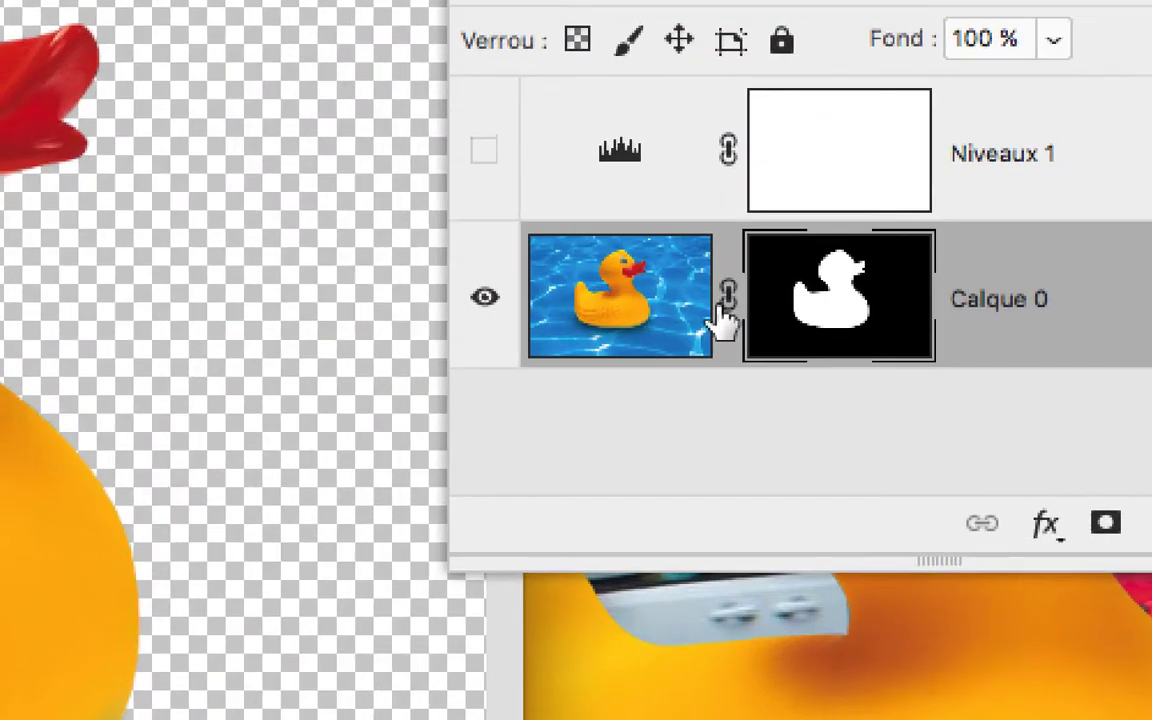
Step: Unlink and relink the Calque 0 mask, then switch editing to the layer image
{"action": "left_click", "coordinate": [720, 306]}
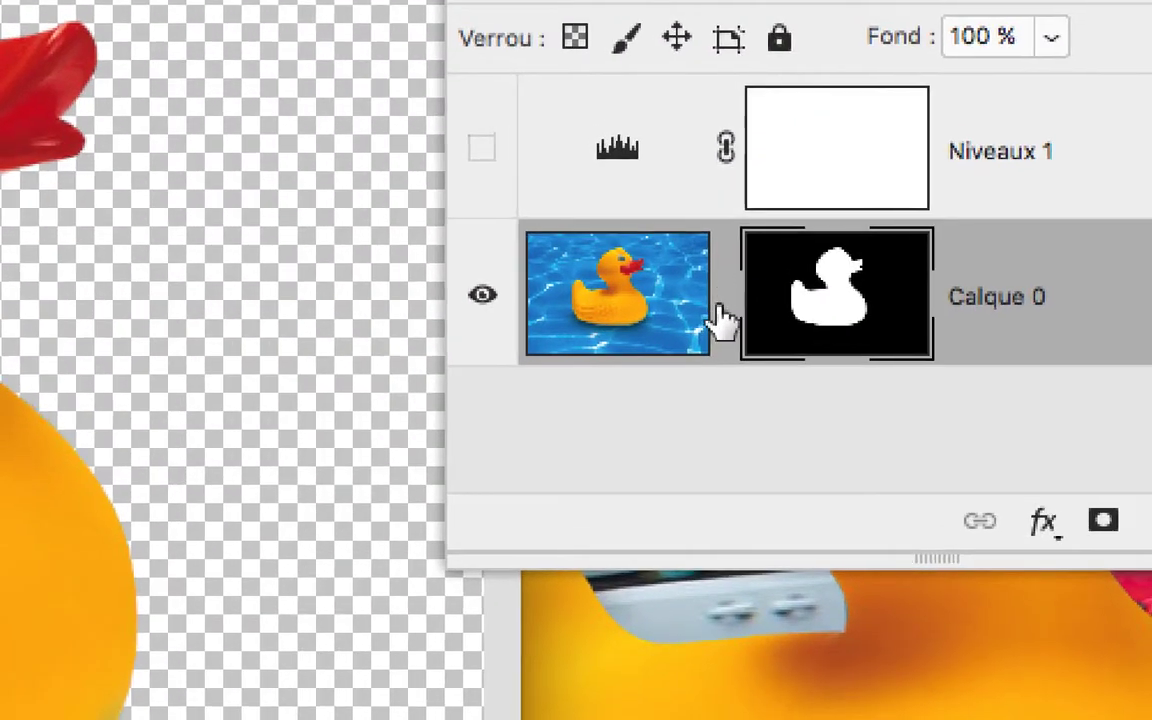
{"action": "left_click", "coordinate": [720, 316]}
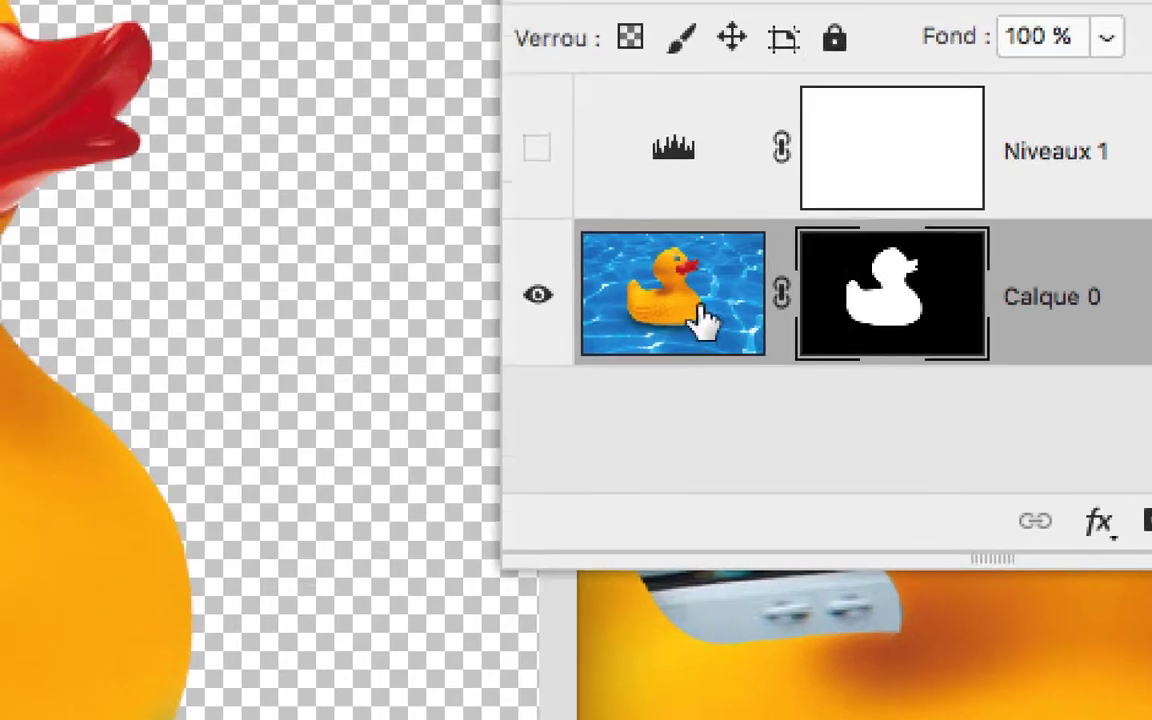
{"action": "left_click", "coordinate": [635, 305]}
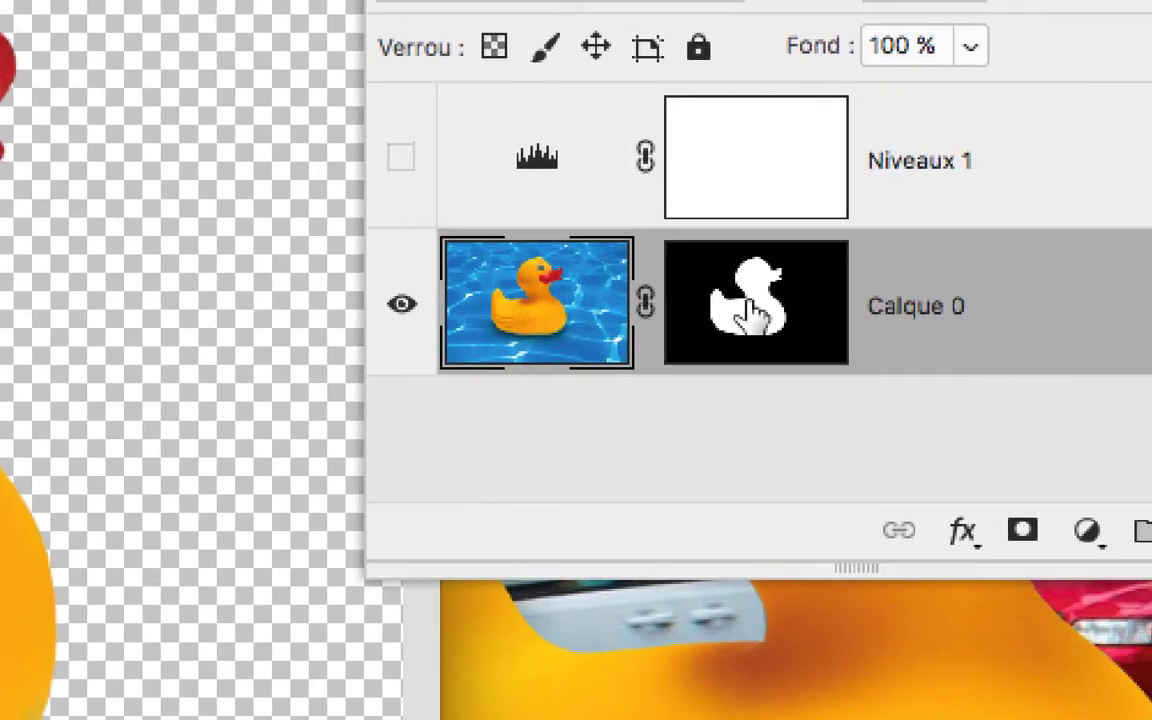
{"action": "left_click", "coordinate": [748, 313]}
{"action": "left_click", "coordinate": [520, 306]}
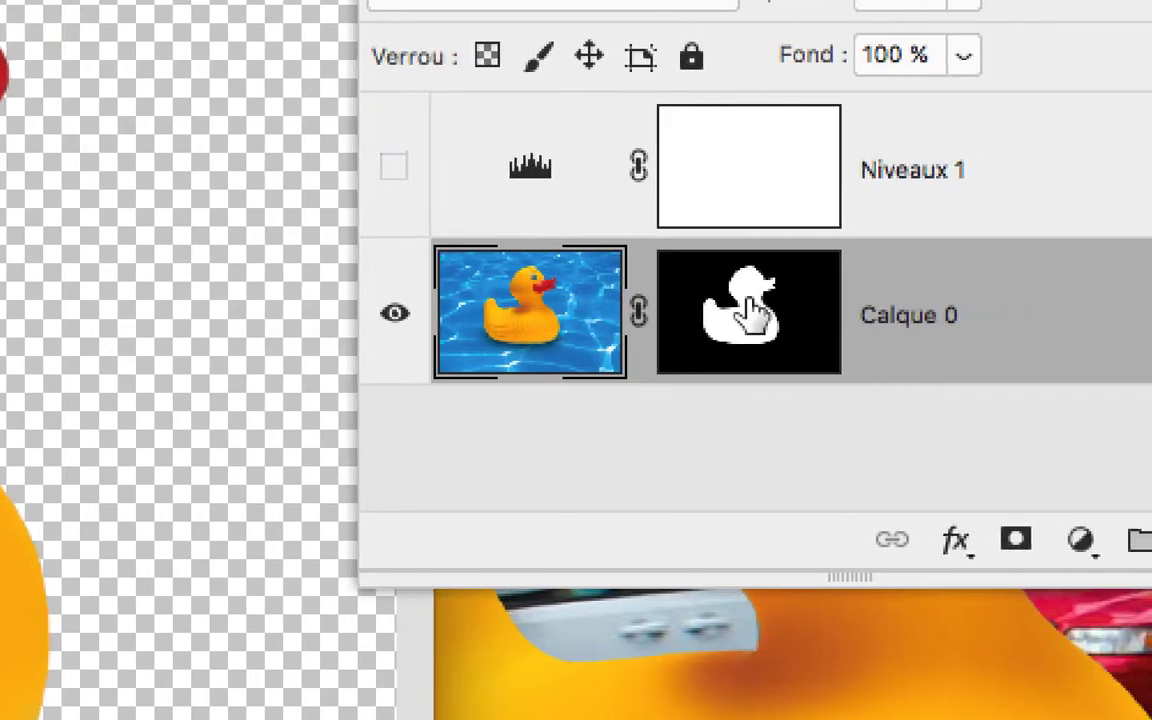
{"action": "left_click", "coordinate": [748, 313]}
Step: Alternate between Calque 0's image and mask thumbnails, ending with the mask selected
{"action": "left_click", "coordinate": [578, 318]}
{"action": "left_click", "coordinate": [708, 313]}
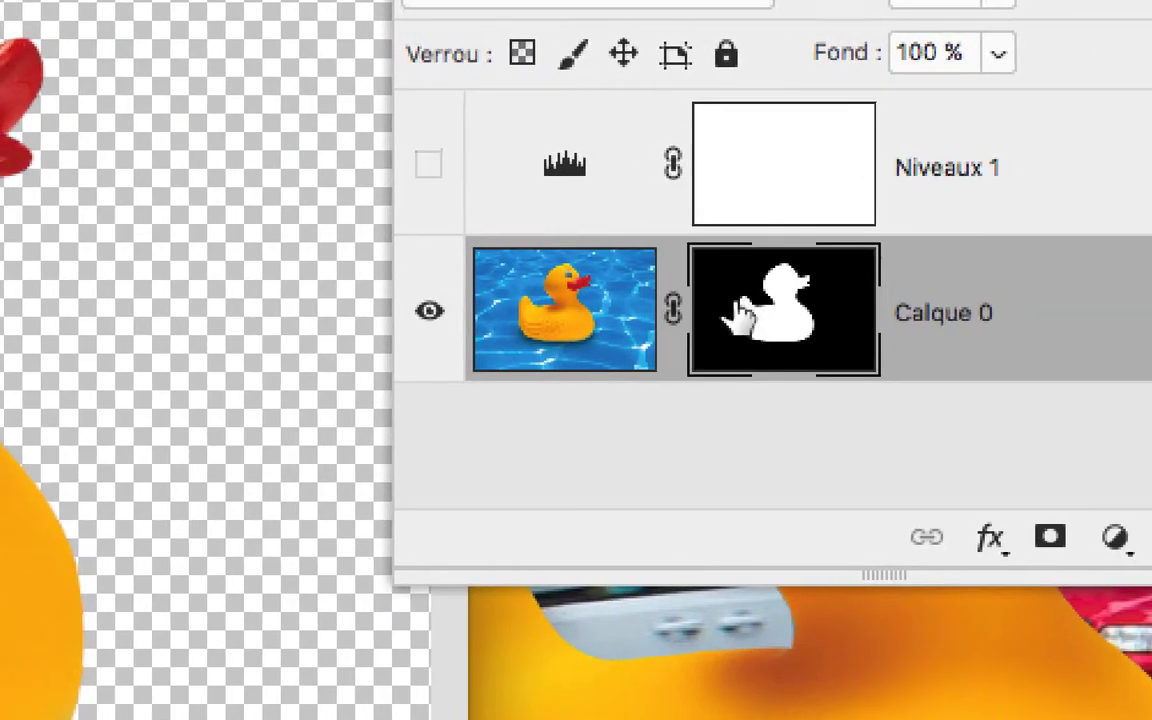
{"action": "left_click", "coordinate": [640, 313]}
{"action": "left_click", "coordinate": [715, 320]}
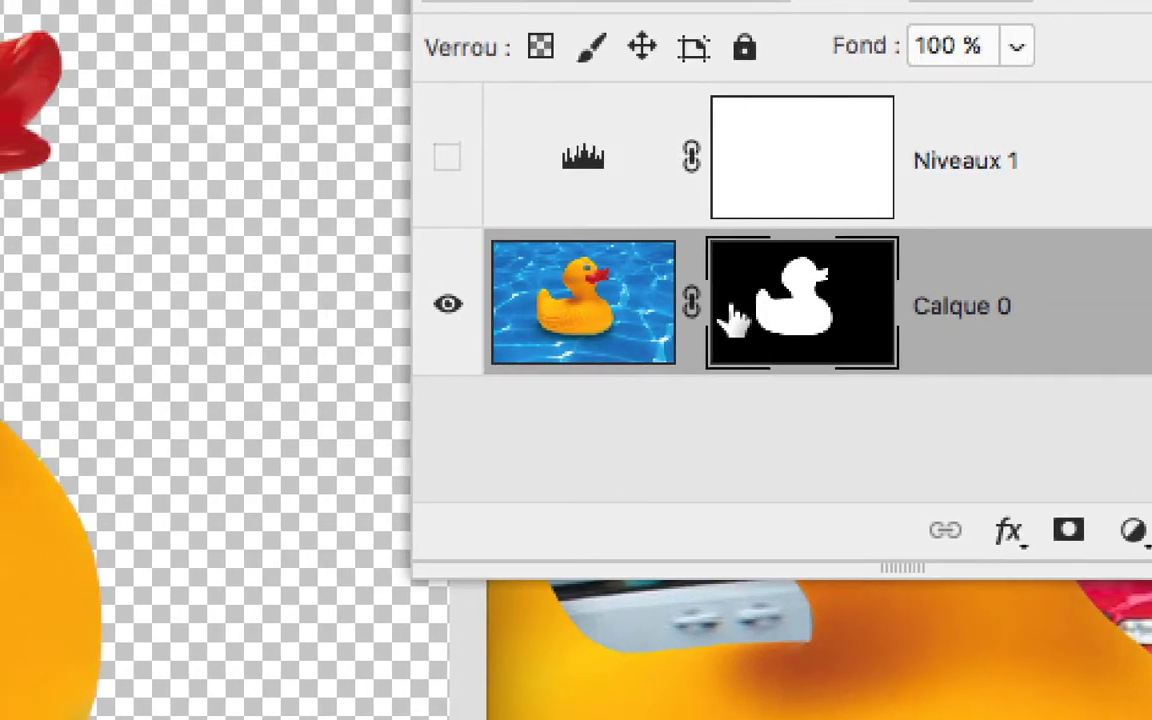
{"action": "left_click", "coordinate": [650, 316]}
{"action": "left_click", "coordinate": [780, 315]}
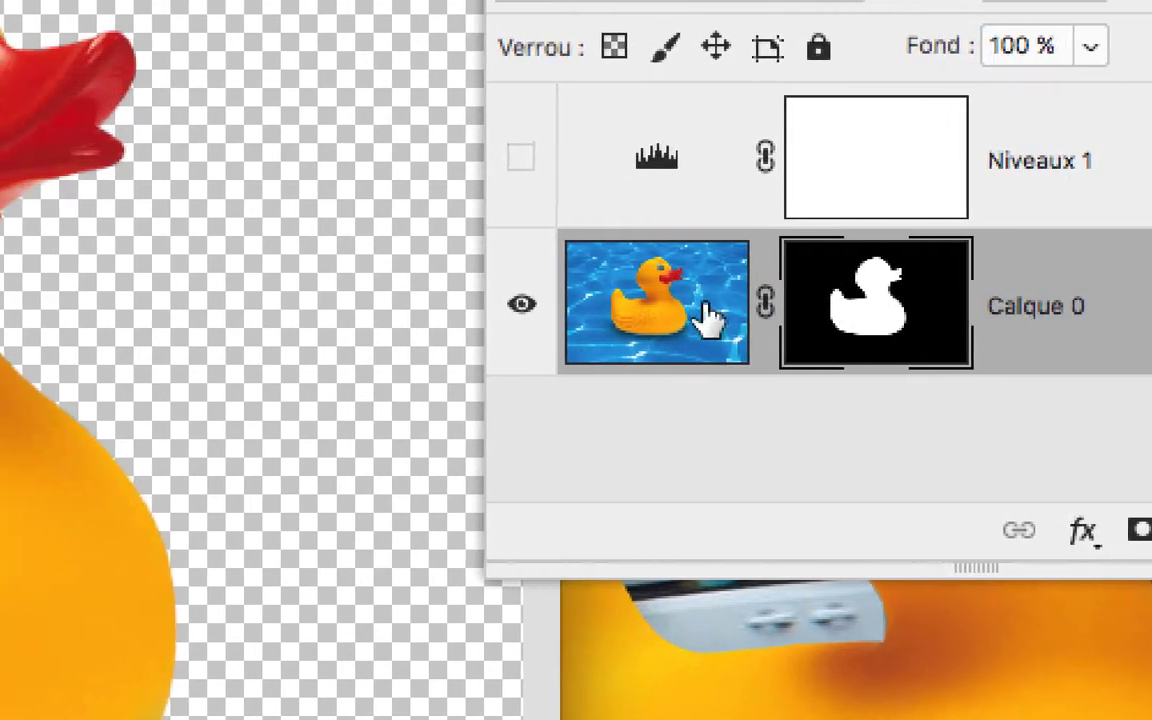
{"action": "left_click", "coordinate": [600, 312]}
{"action": "left_click", "coordinate": [737, 318]}
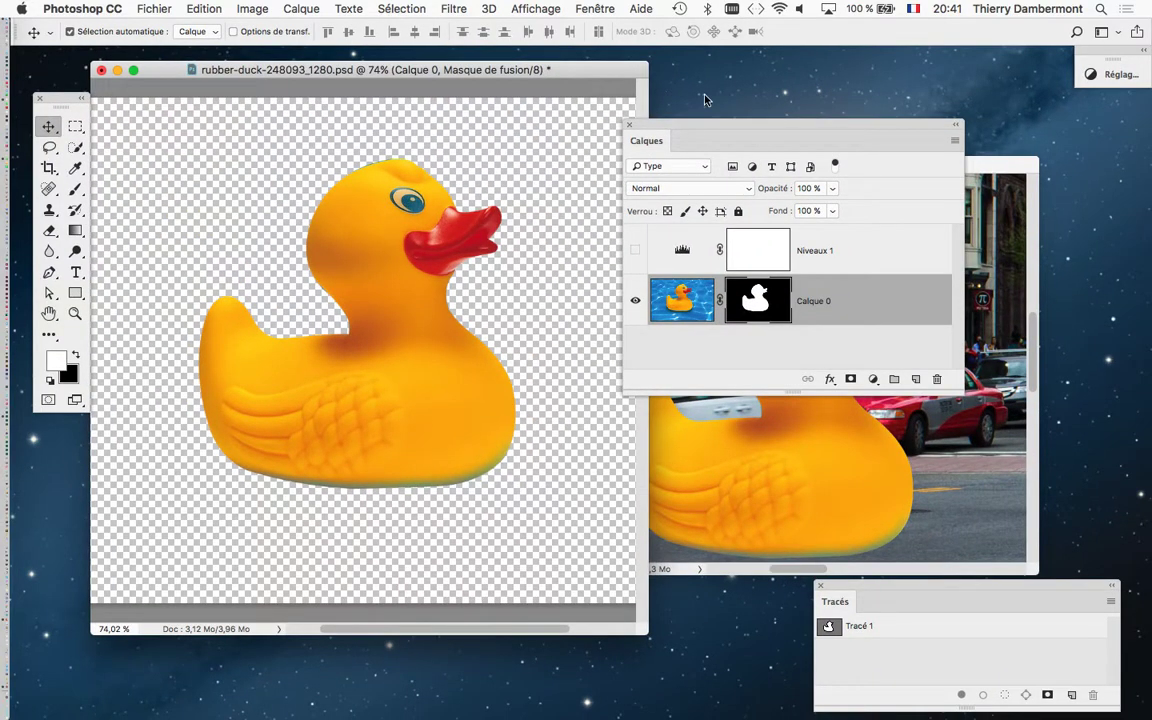
Step: Place the duck and street documents side by side and drag Calque 0 into the street photo
{"action": "mouse_move", "coordinate": [689, 127]}
{"action": "left_mouse_down"}
{"action": "mouse_move", "coordinate": [972, 87]}
{"action": "mouse_move", "coordinate": [956, 55]}
{"action": "left_mouse_up"}
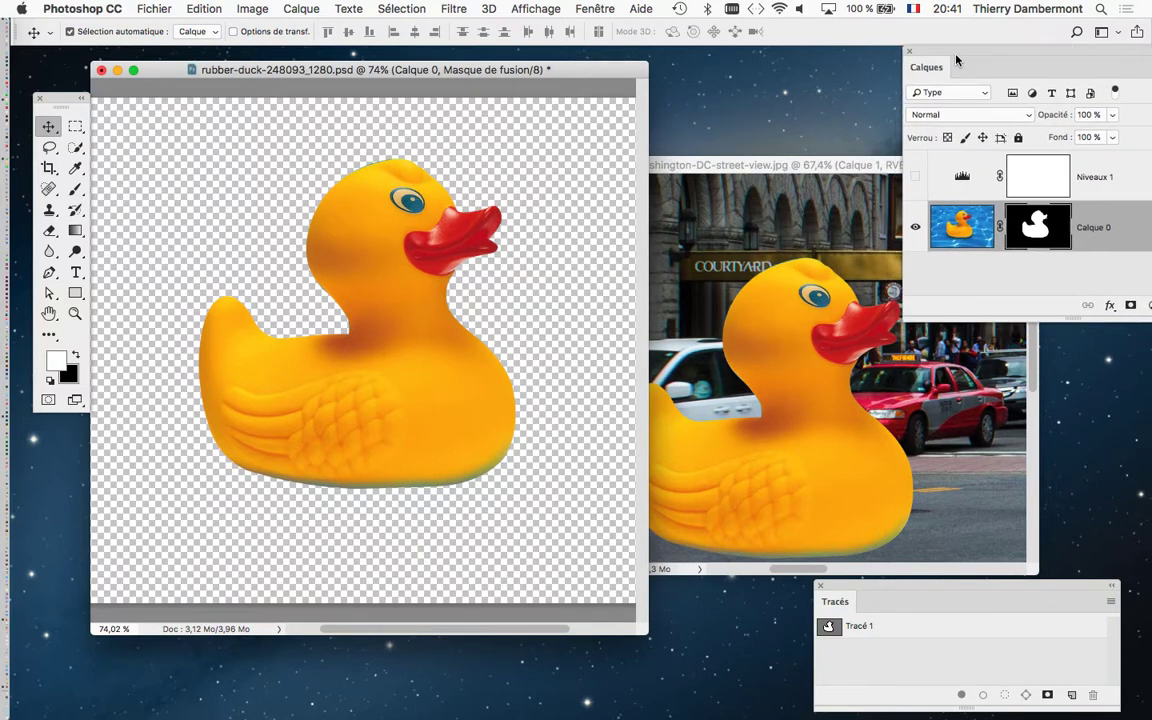
{"action": "left_click_drag", "start_coordinate": [590, 77], "coordinate": [468, 65]}
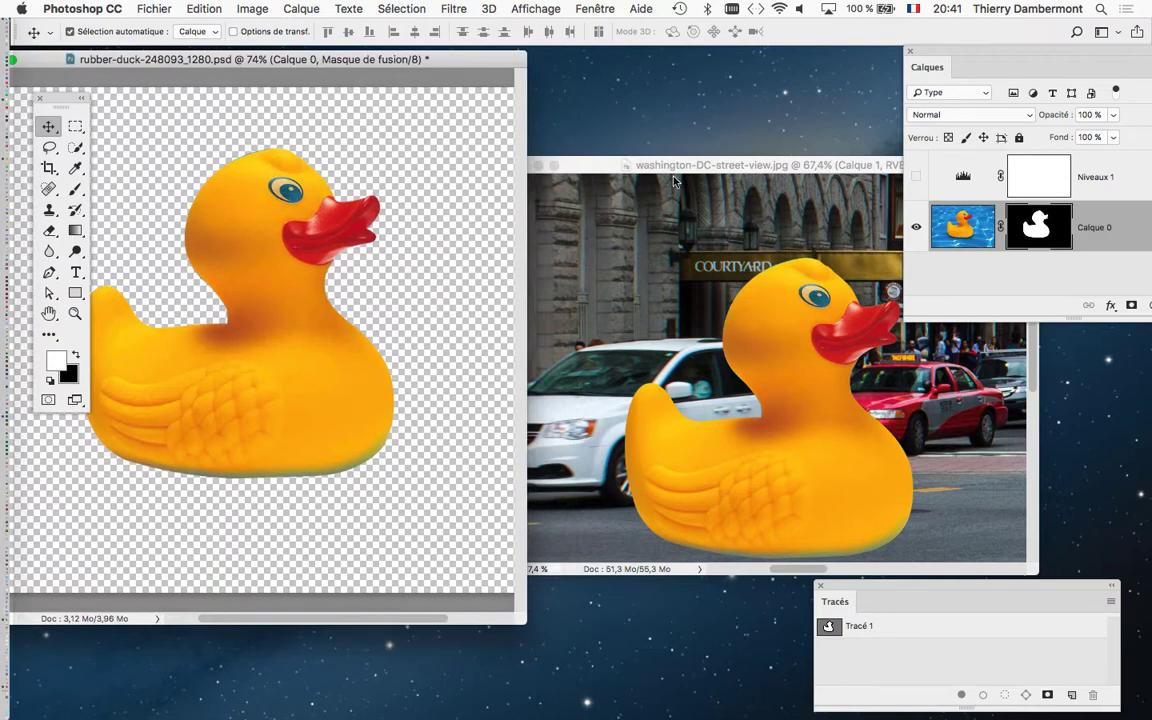
{"action": "left_click_drag", "start_coordinate": [693, 167], "coordinate": [610, 186]}
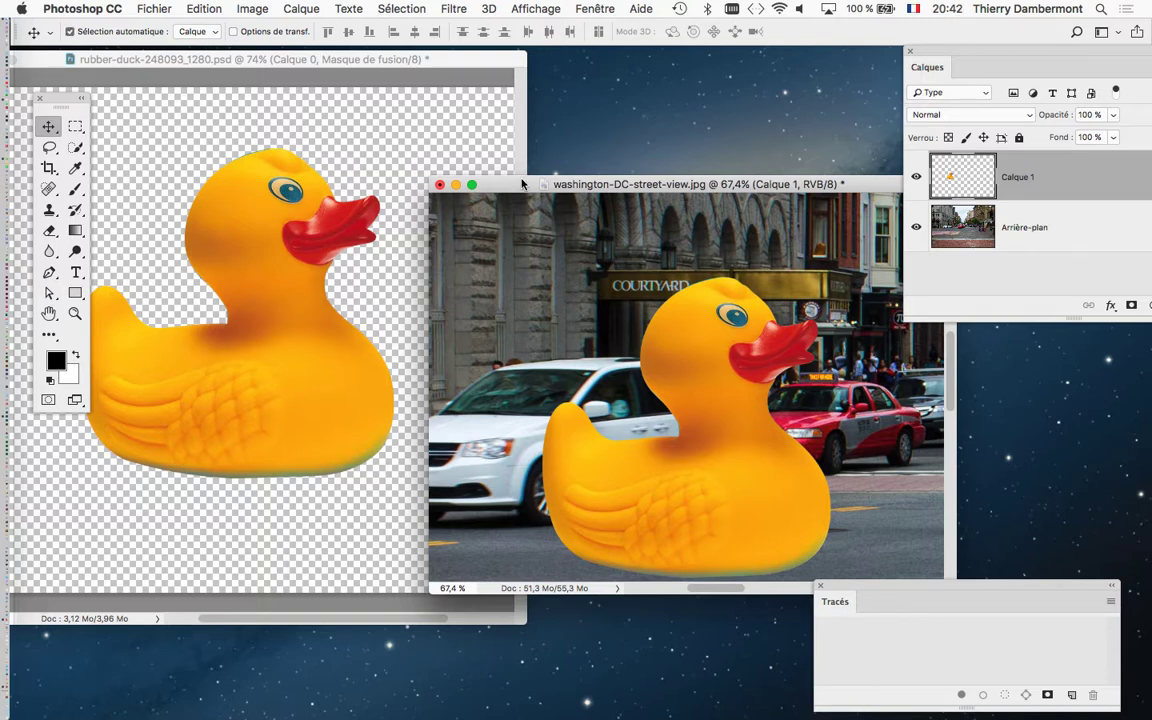
{"action": "left_click", "coordinate": [318, 67]}
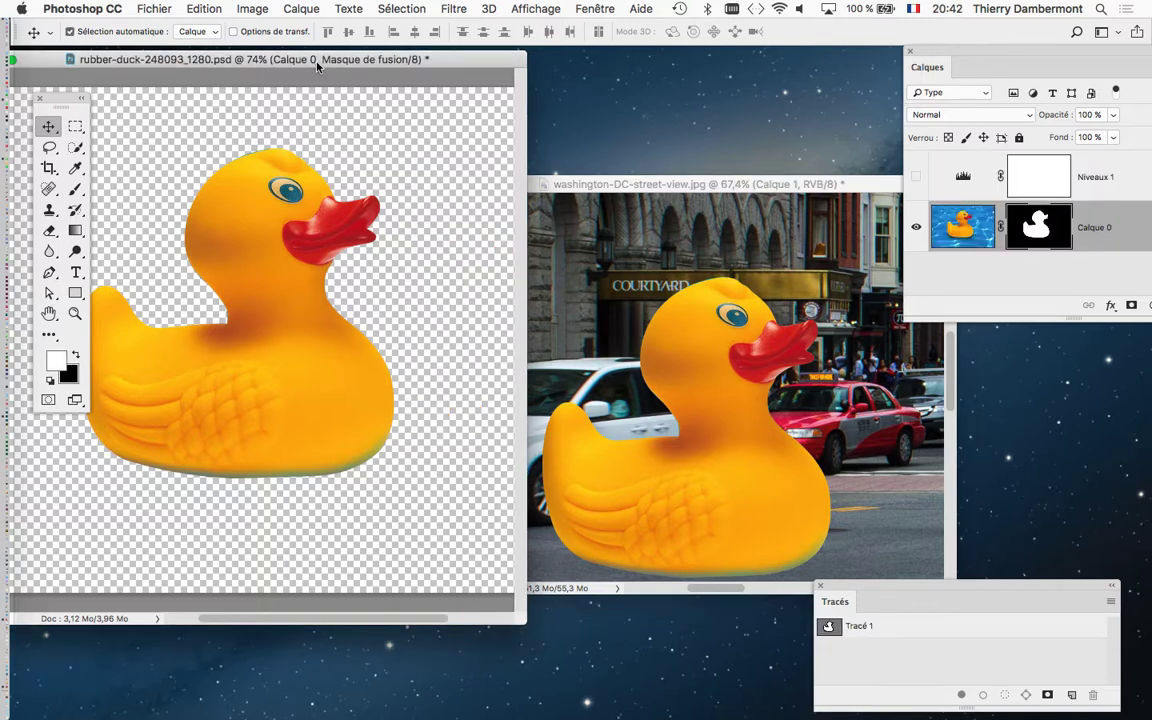
{"action": "left_click_drag", "start_coordinate": [313, 67], "coordinate": [424, 85]}
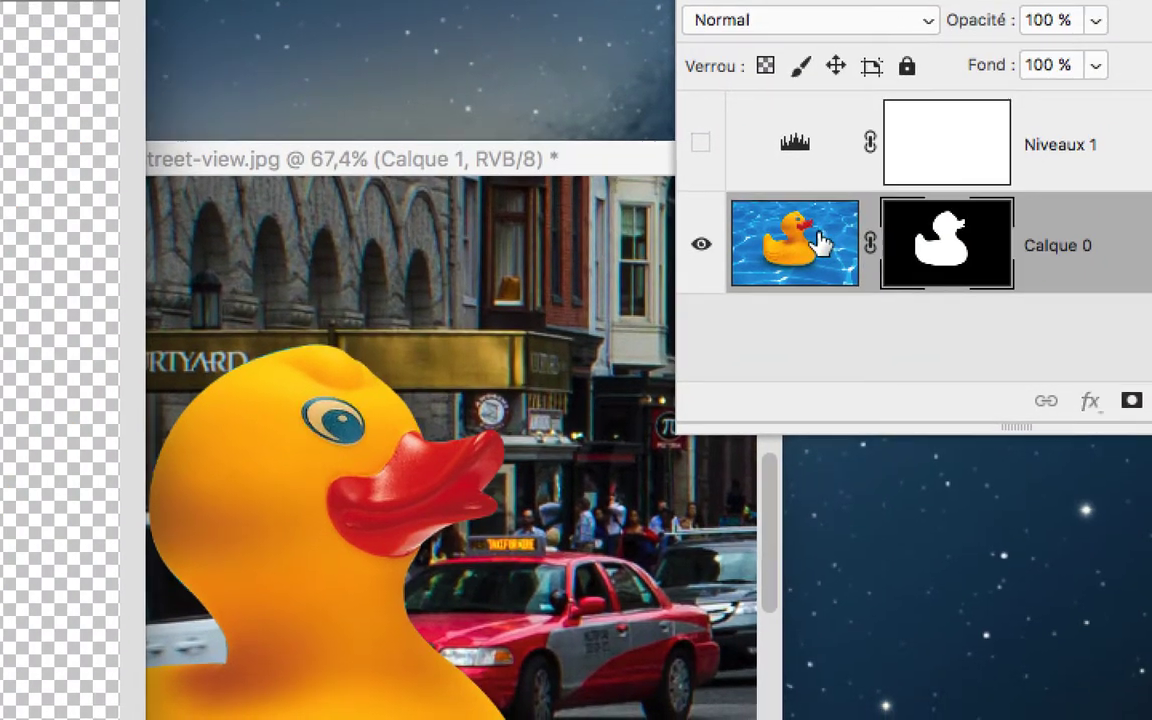
{"action": "left_click_drag", "start_coordinate": [820, 242], "coordinate": [715, 322]}
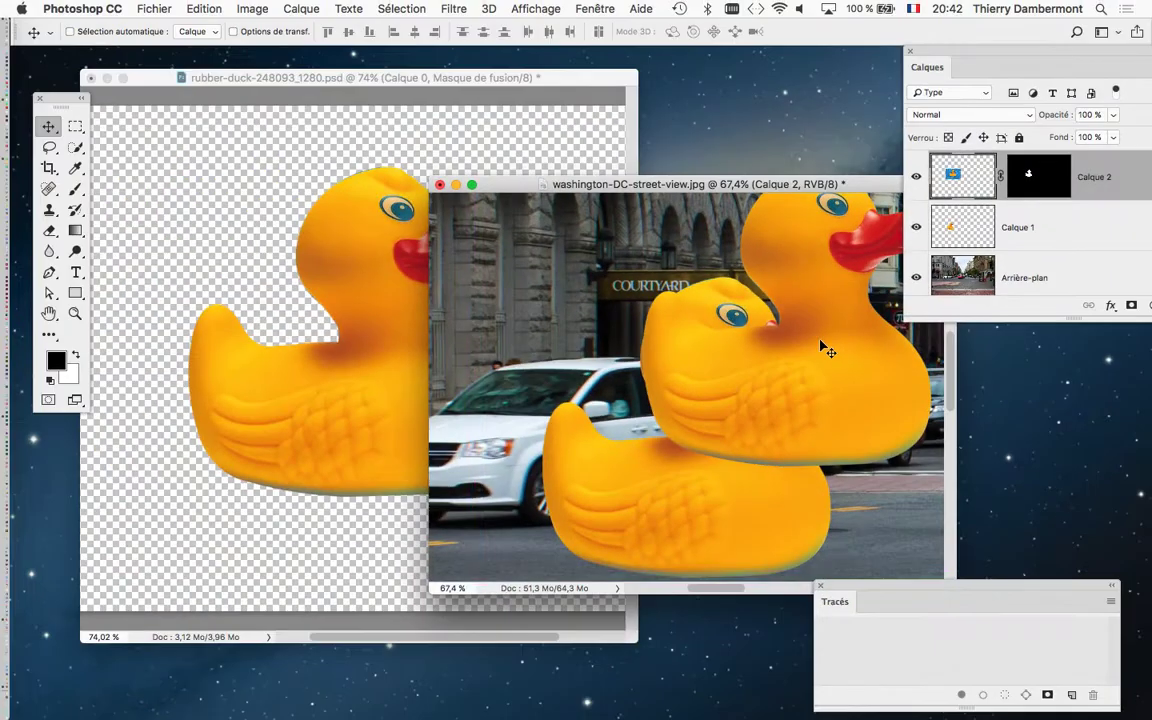
Step: Maximise the street photo, move Calque 2 beside the old duck, and float the Layers panel
{"action": "left_click_drag", "start_coordinate": [796, 188], "coordinate": [510, 148]}
{"action": "double_click", "coordinate": [515, 150]}
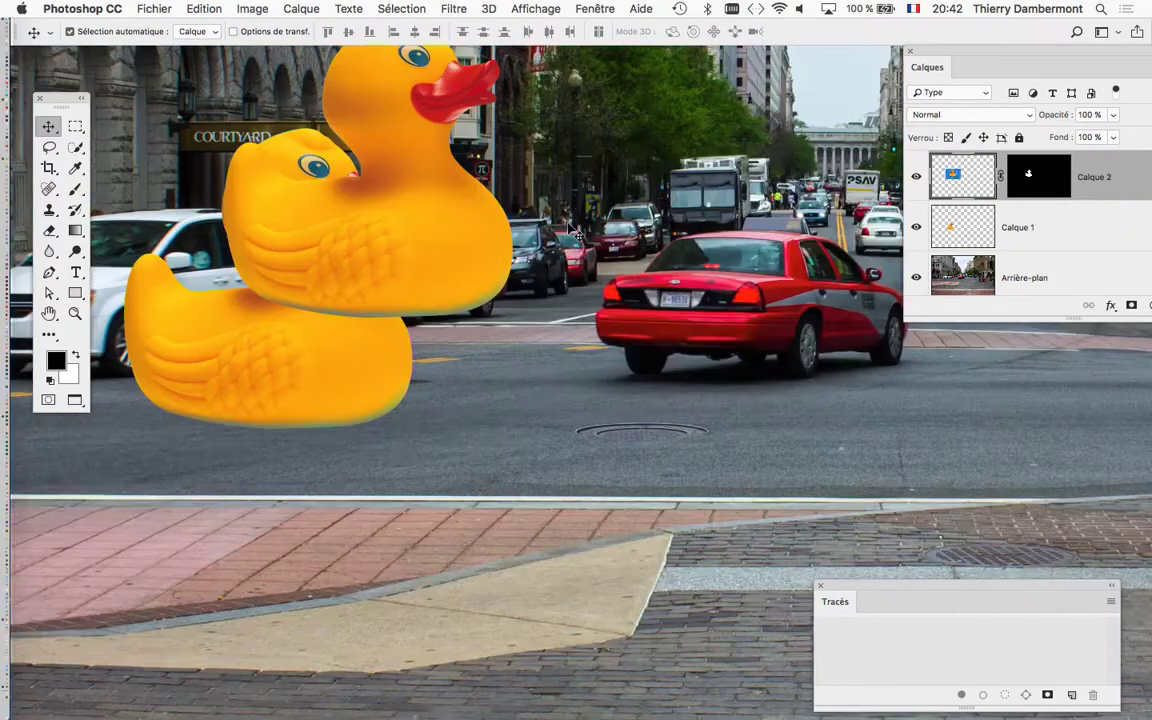
{"action": "left_click_drag", "start_coordinate": [474, 265], "coordinate": [693, 355]}
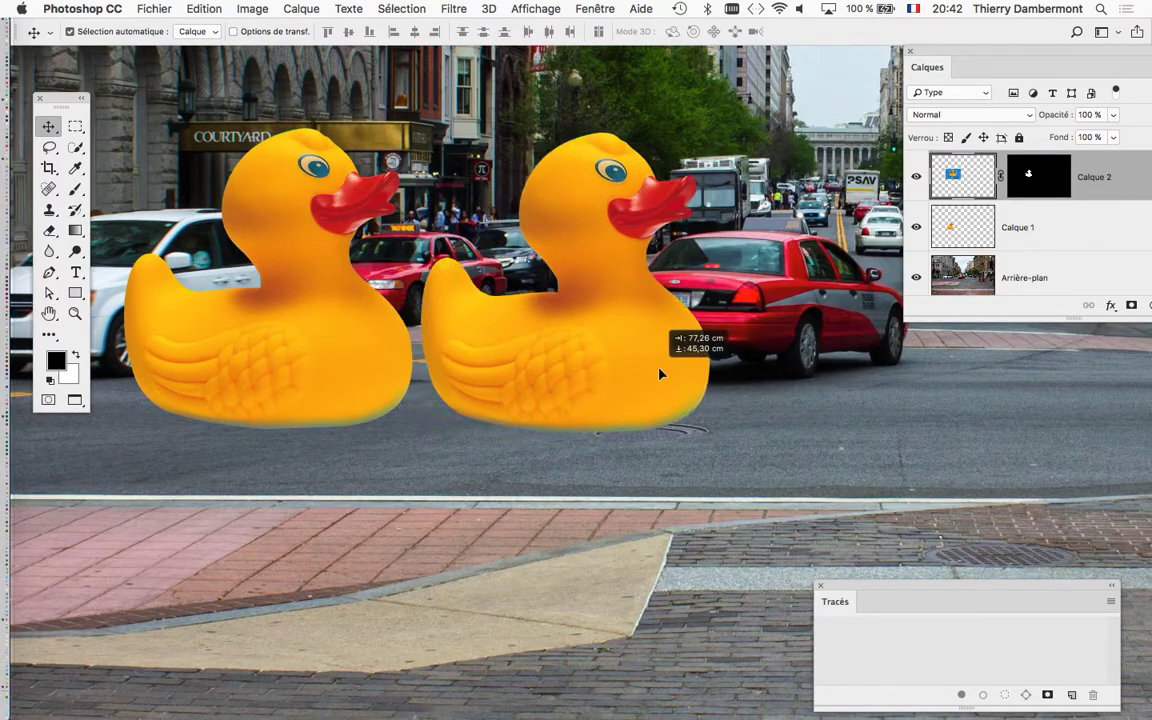
{"action": "left_click_drag", "start_coordinate": [983, 57], "coordinate": [853, 176]}
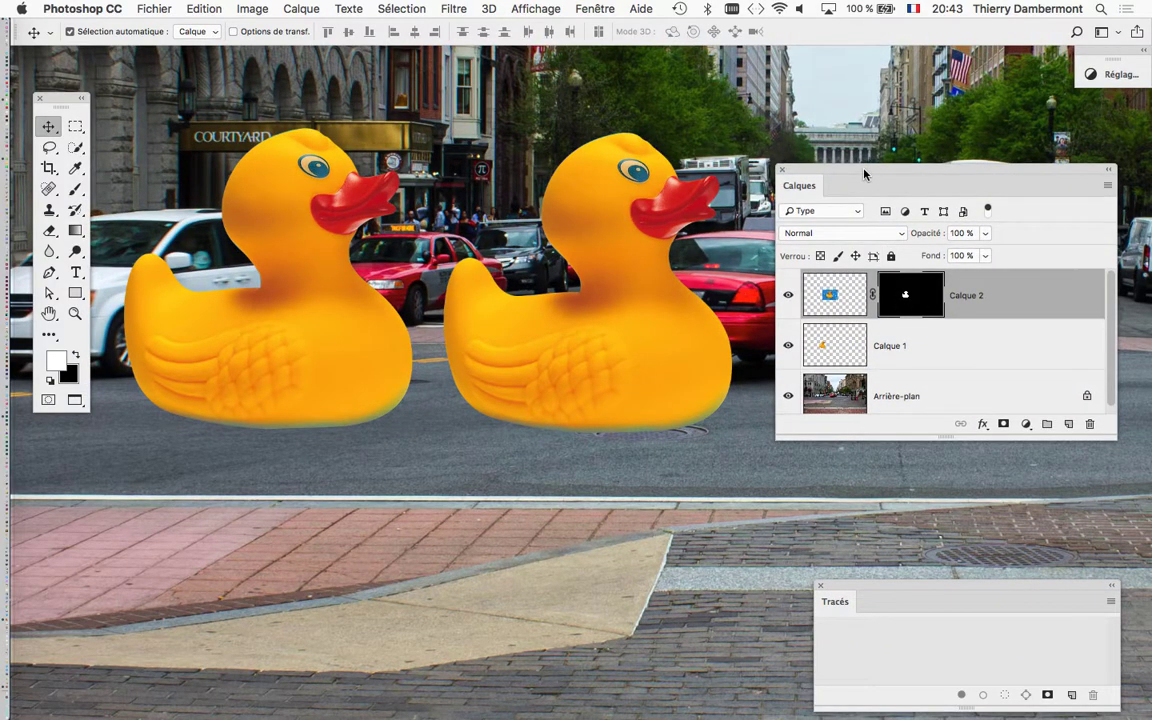
Step: Delete the old pasted duck layer Calque 1 and move Calque 2 down-left onto the street
{"action": "left_click_drag", "start_coordinate": [864, 173], "coordinate": [746, 123]}
{"action": "left_click", "coordinate": [837, 303]}
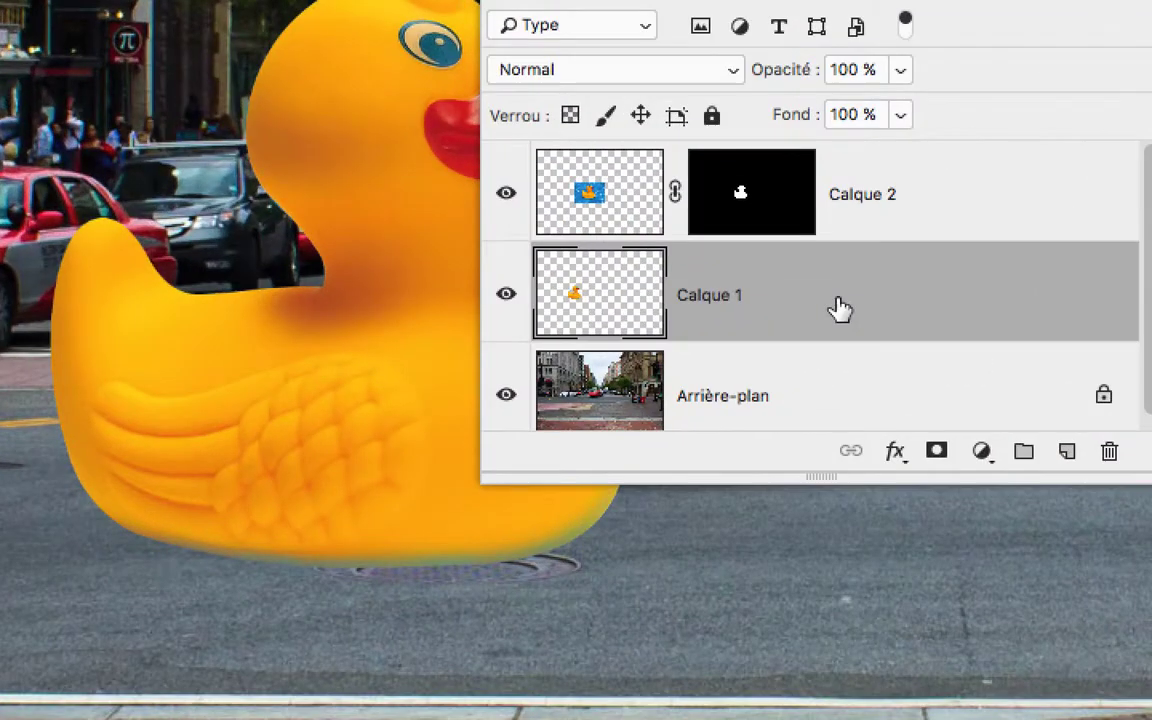
{"action": "left_click_drag", "start_coordinate": [838, 303], "coordinate": [953, 361]}
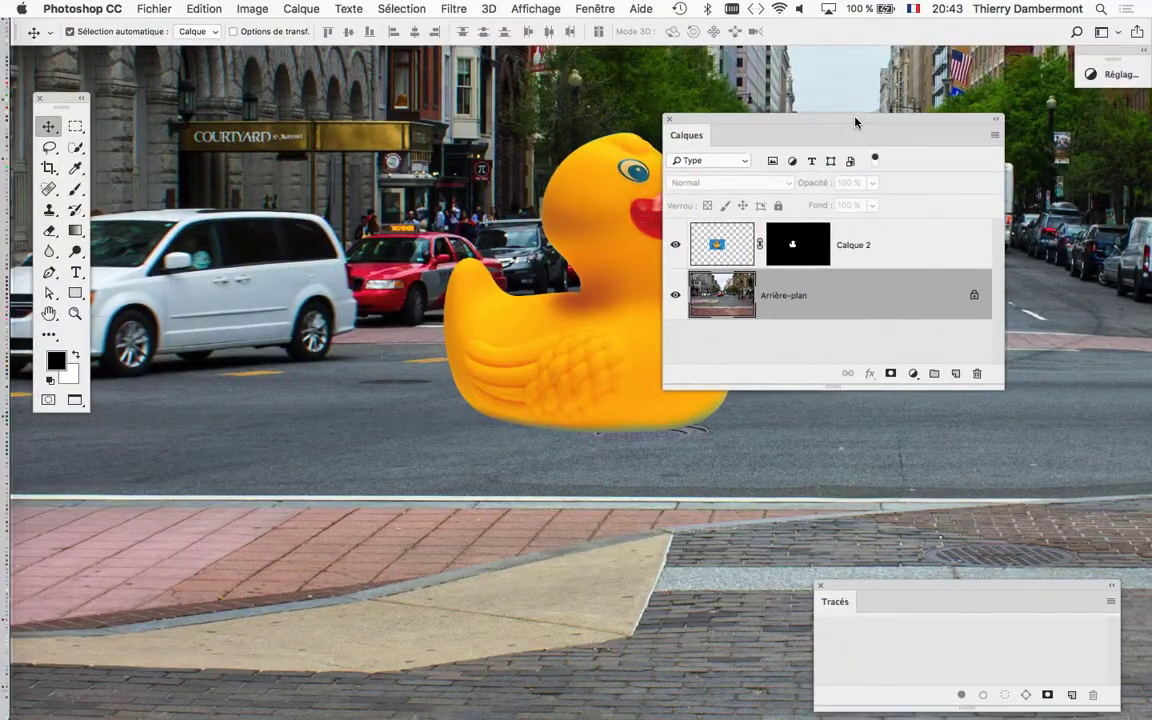
{"action": "left_click_drag", "start_coordinate": [856, 121], "coordinate": [1000, 126]}
{"action": "left_click_drag", "start_coordinate": [655, 310], "coordinate": [576, 375]}
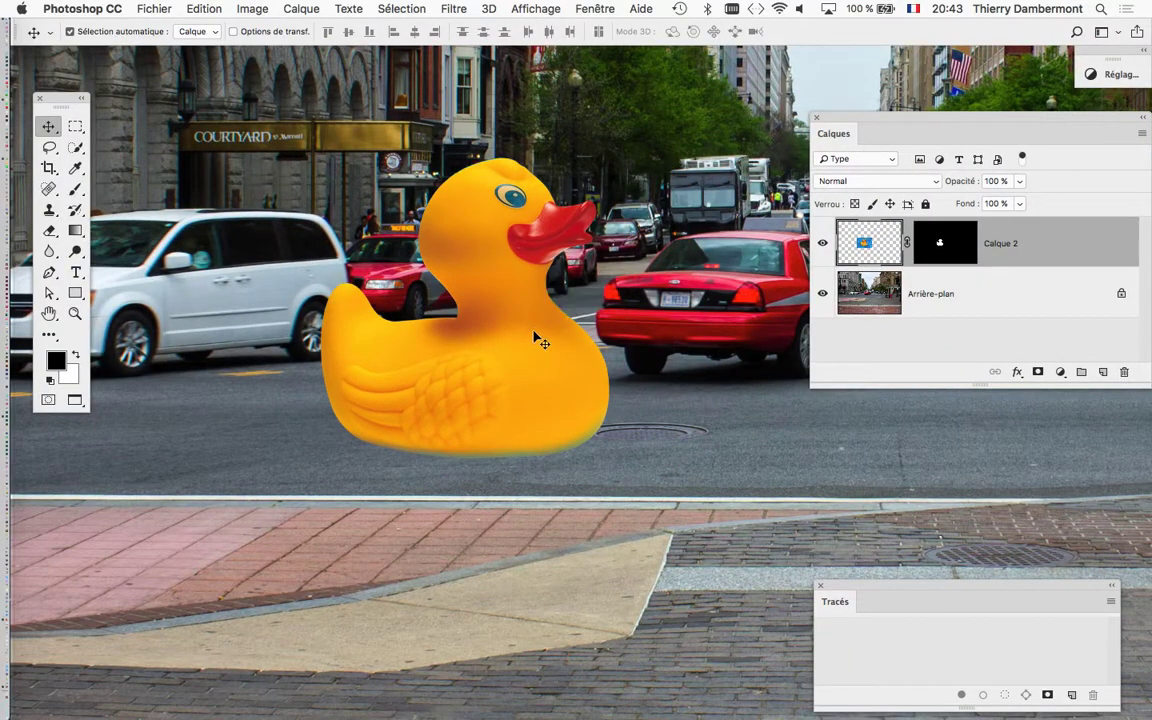